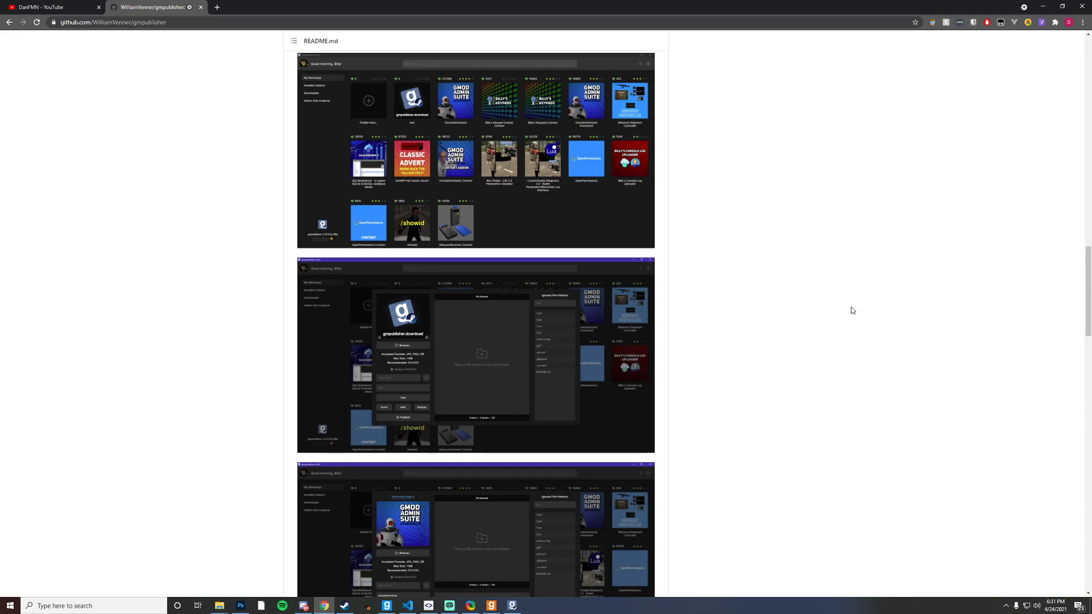
Step: Download the WebView2 installer linked in the gmpublisher README and run it
key("Home")
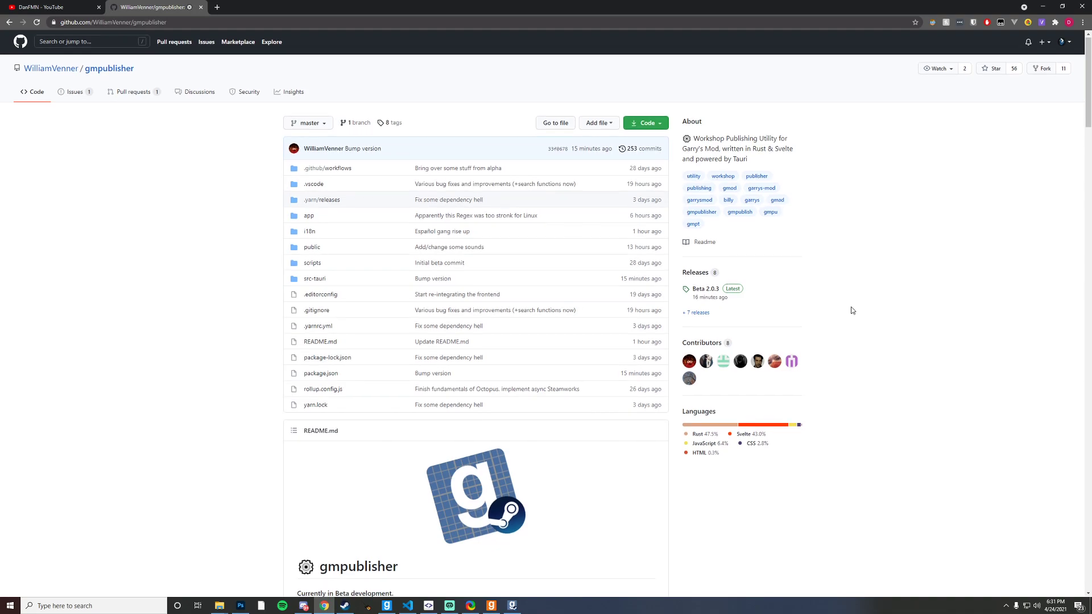
scroll(851, 310, "down", 5)
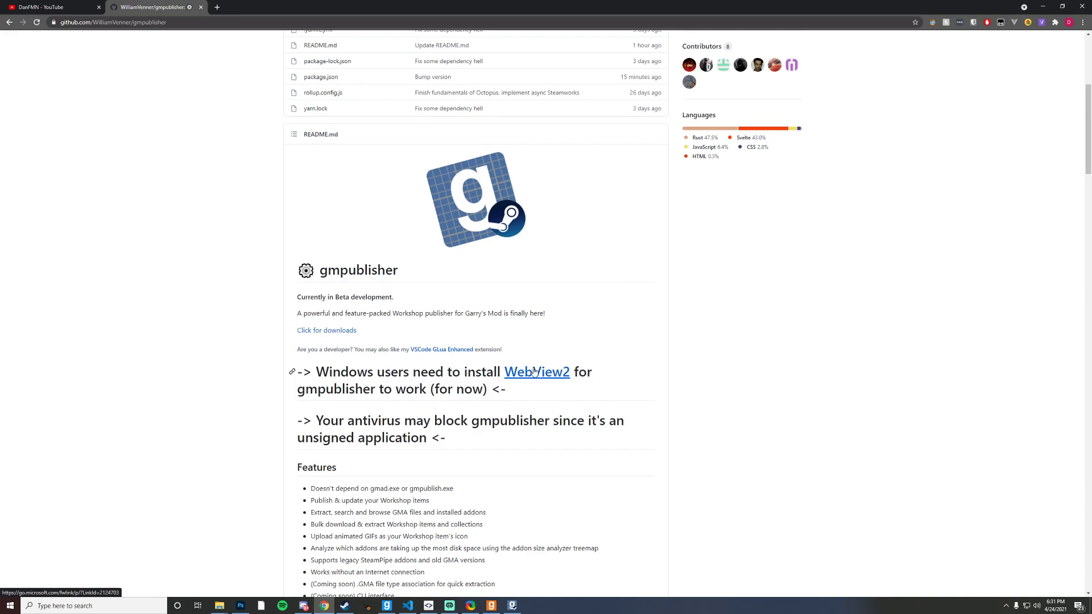
left_click(534, 371)
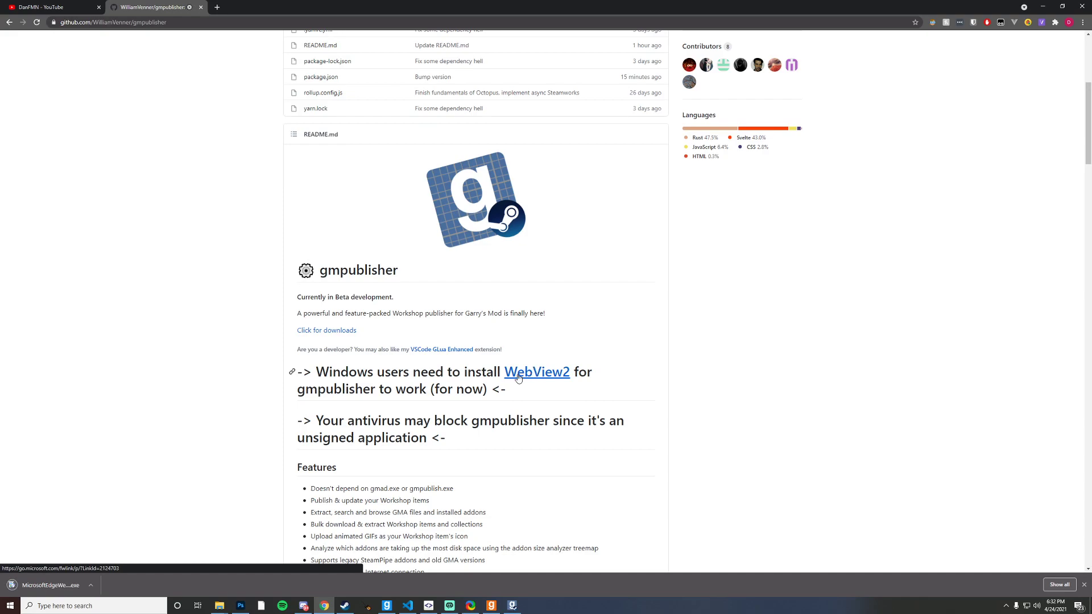
left_click(58, 587)
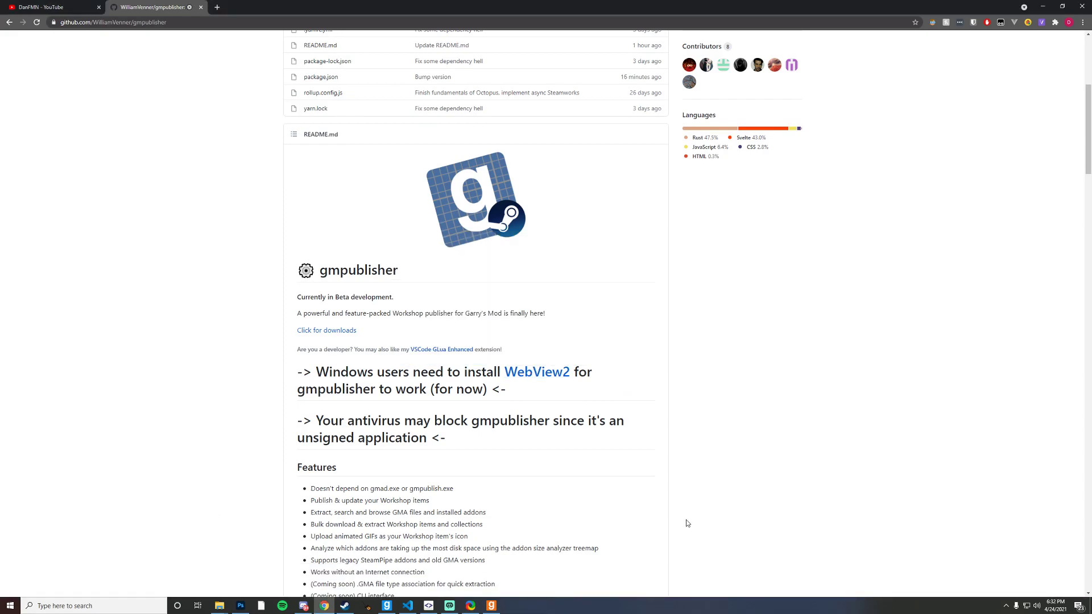
Step: Open the latest gmpublisher release, Beta 2.0.3, and download win64.zip
scroll(687, 523, "up", 1)
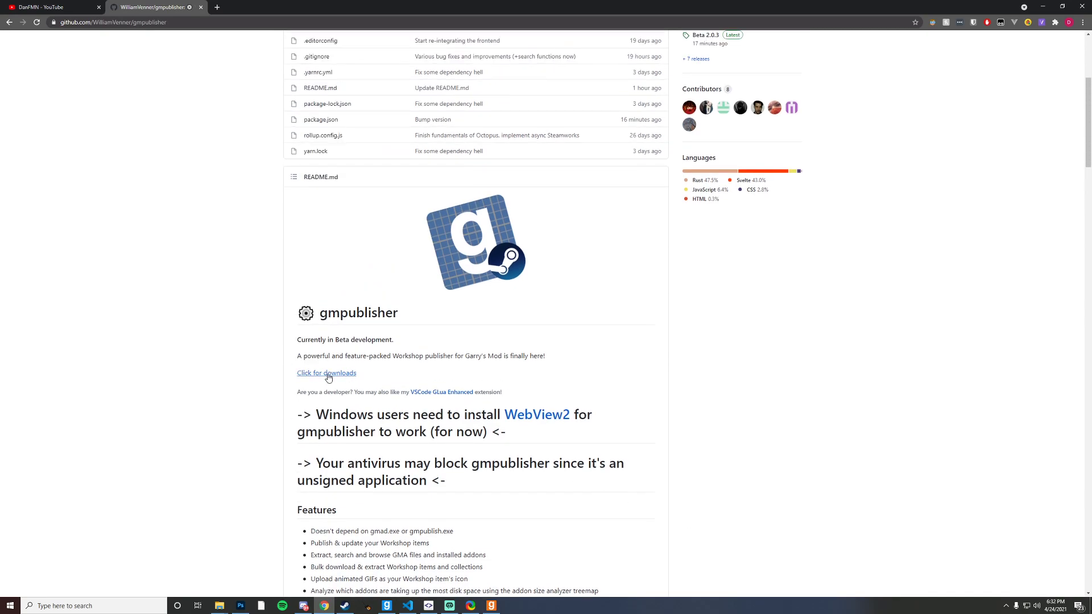
scroll(643, 308, "up", 4)
left_click(696, 249)
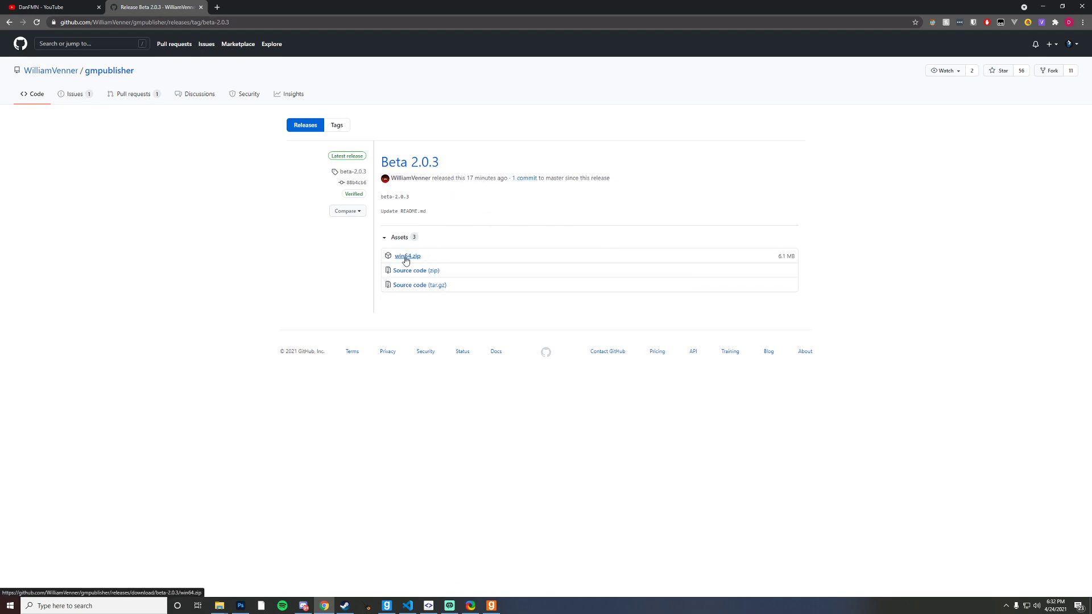
left_click(407, 259)
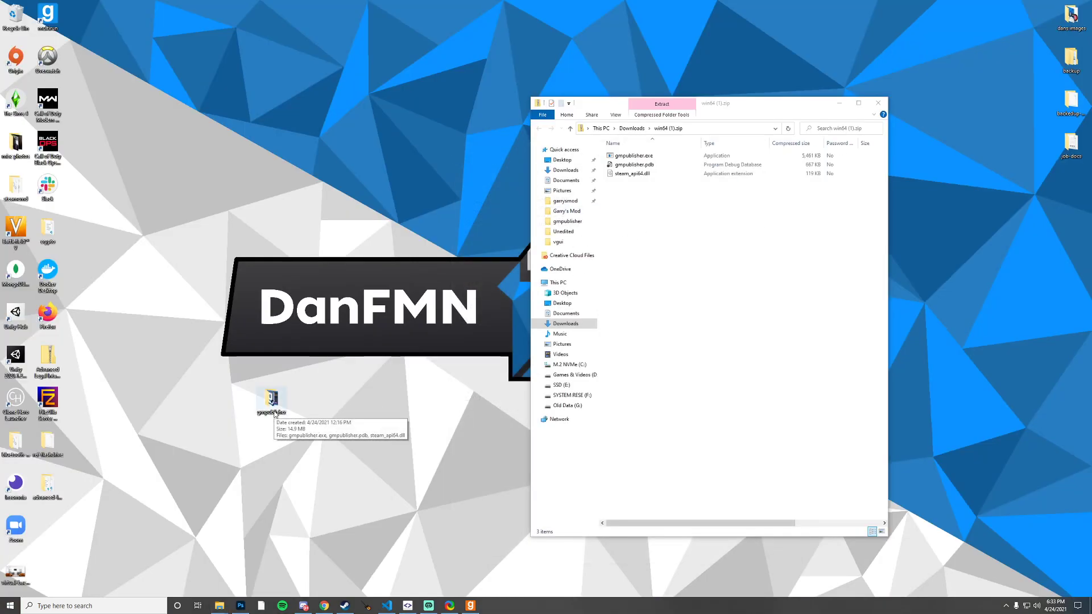
Step: Replace gmpublisher.exe, gmpublisher.pdb and steam_api64.dll in the desktop gmpublisher folder with the files from the win64 (1).zip archive
double_click(275, 414)
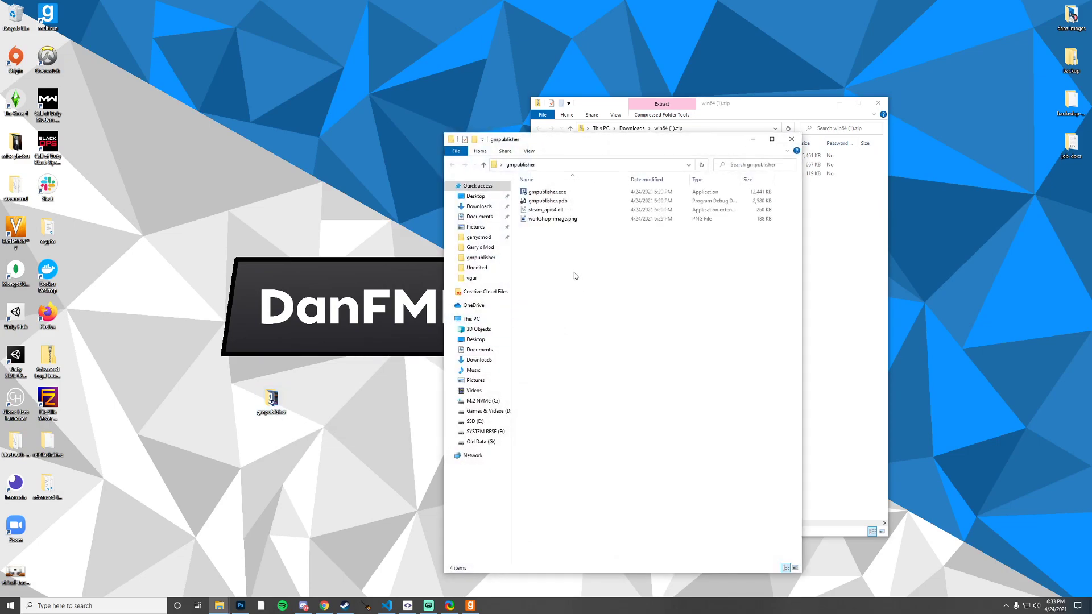
left_click_drag(574, 275, 558, 188)
left_click_drag(653, 140, 501, 145)
left_click(628, 216)
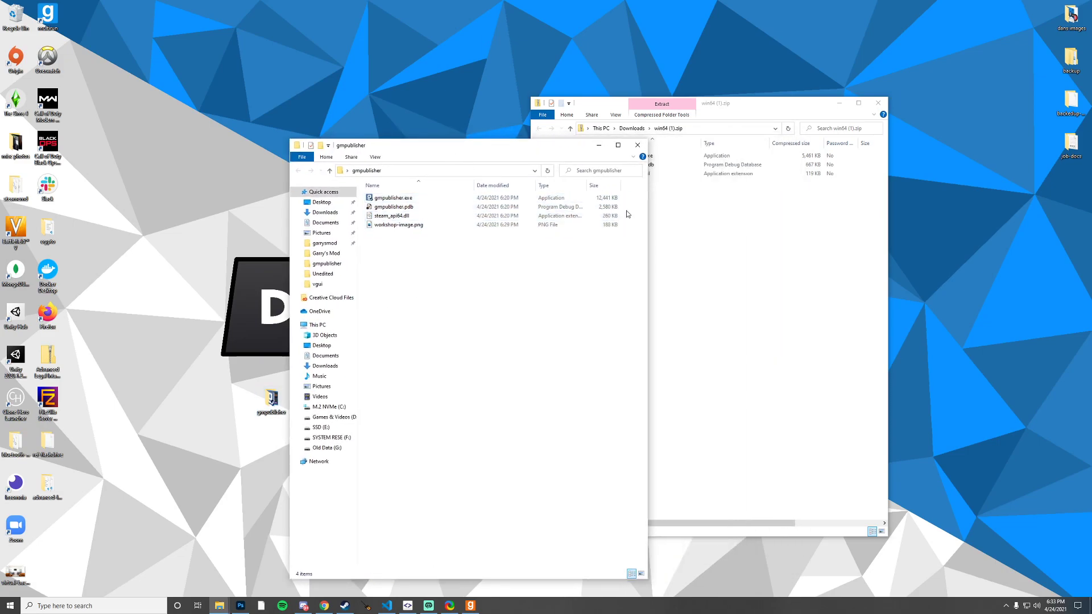
left_click_drag(630, 218, 366, 194)
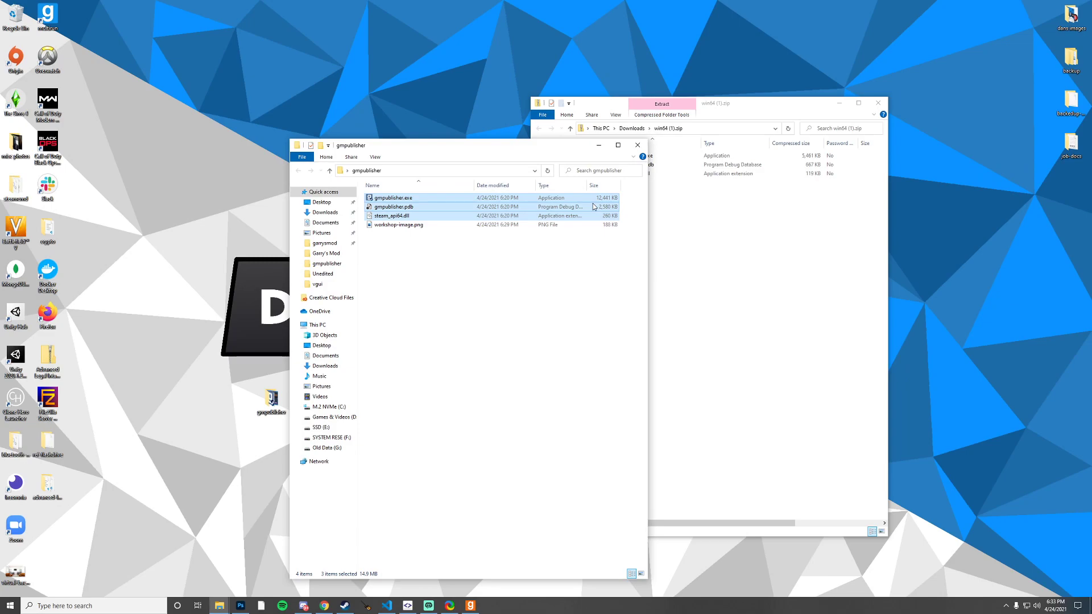
key("Delete")
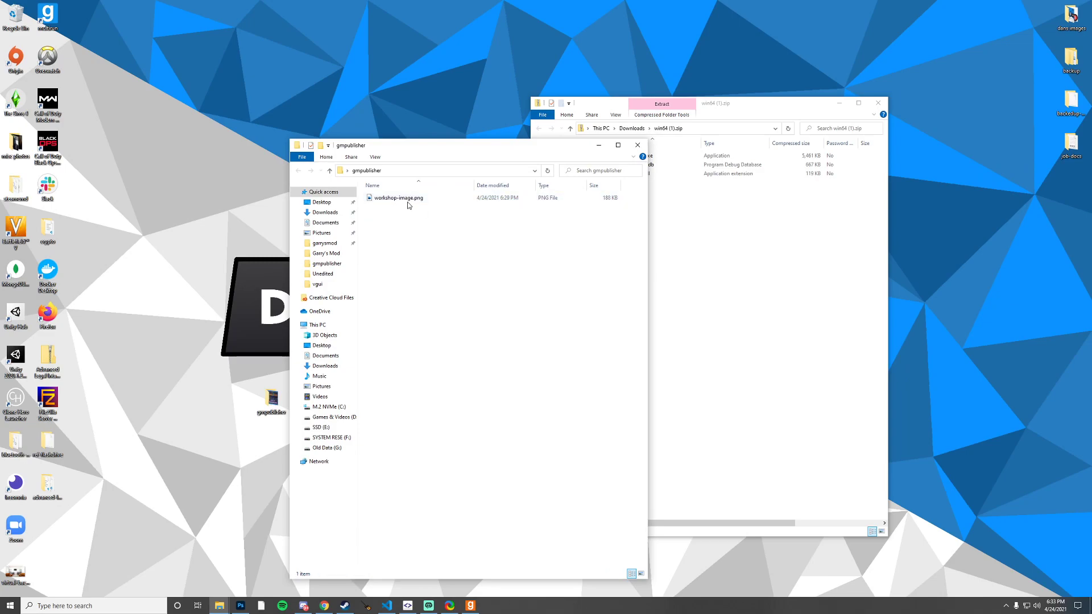
left_click(675, 242)
left_click_drag(641, 206, 464, 264)
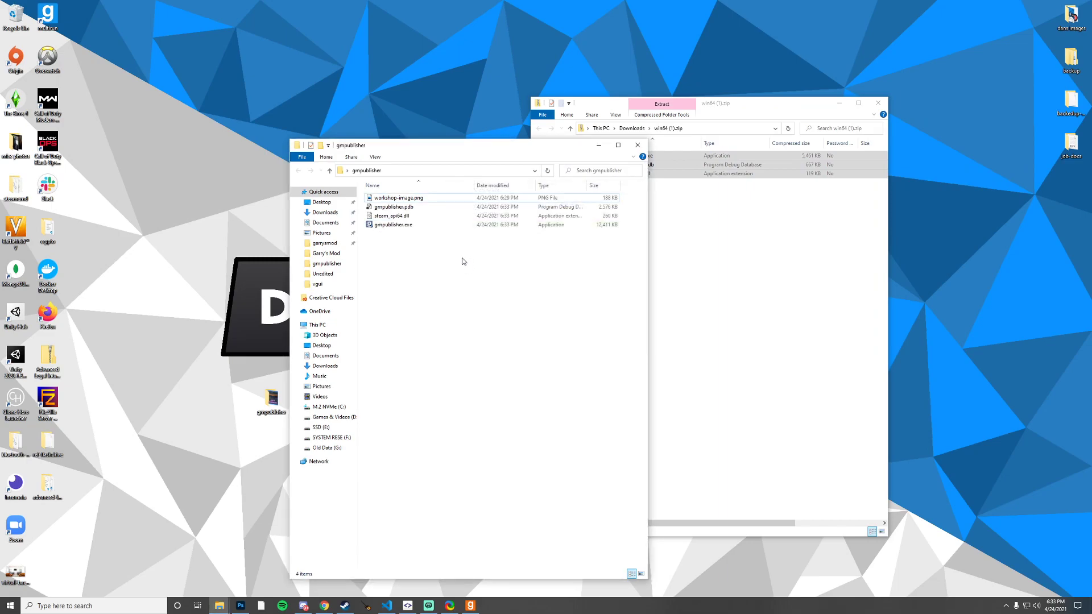
Step: Launch the extracted gmpublisher.exe and allow it to run despite the SmartScreen block
double_click(428, 225)
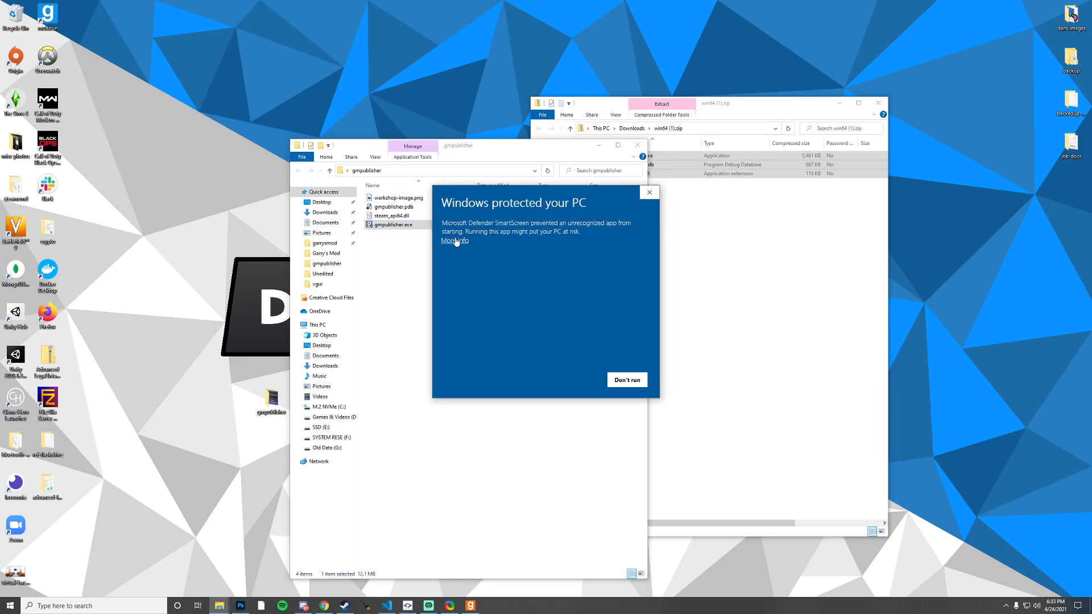
left_click(456, 241)
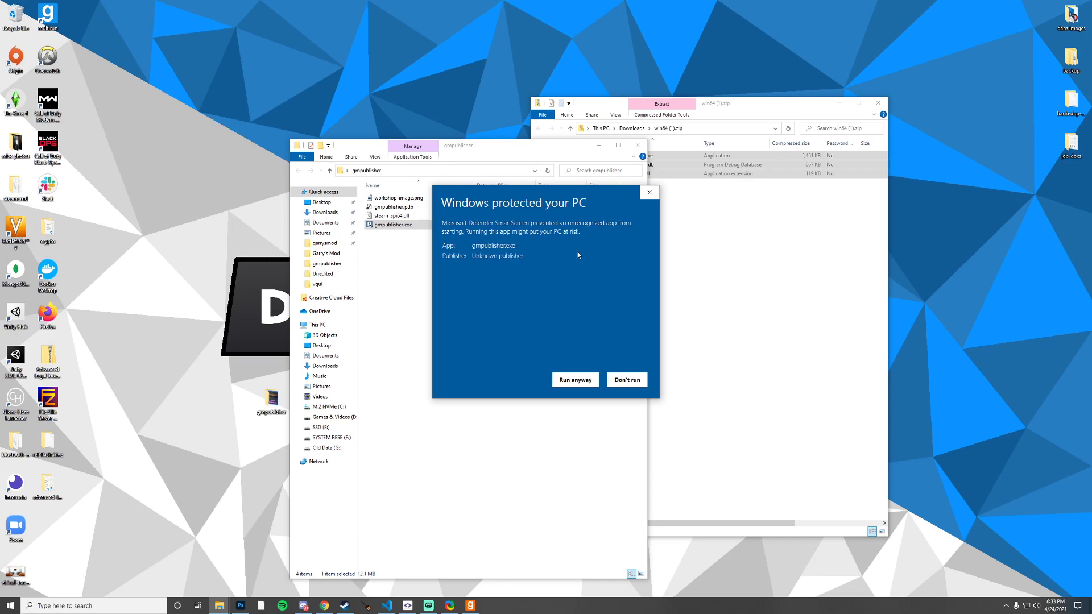
left_click(576, 380)
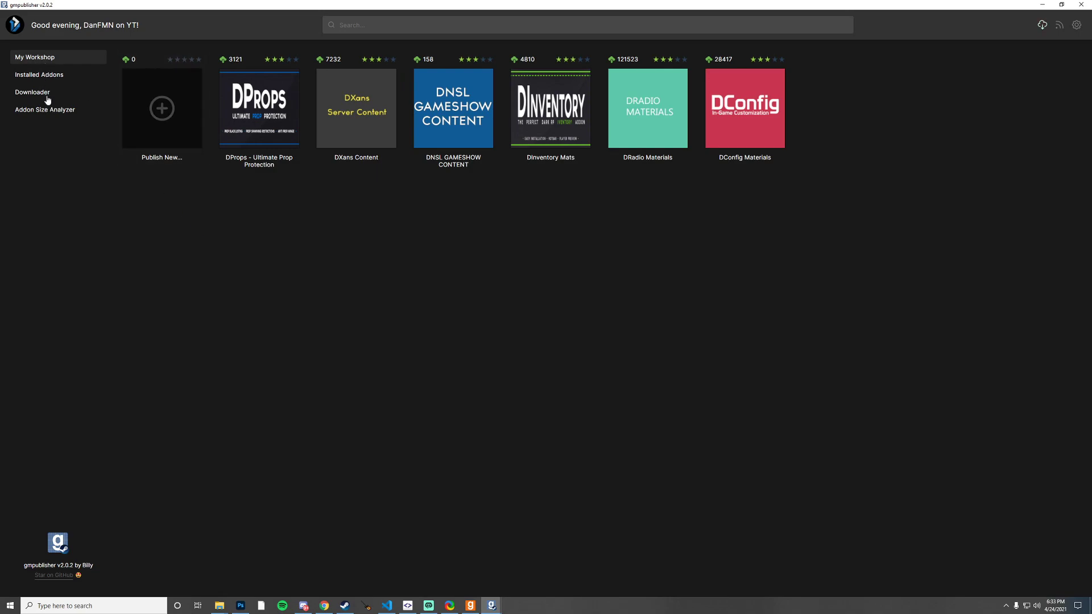
Step: Look through the Installed Addons, Downloader and Addon Size Analyzer pages
left_click(46, 77)
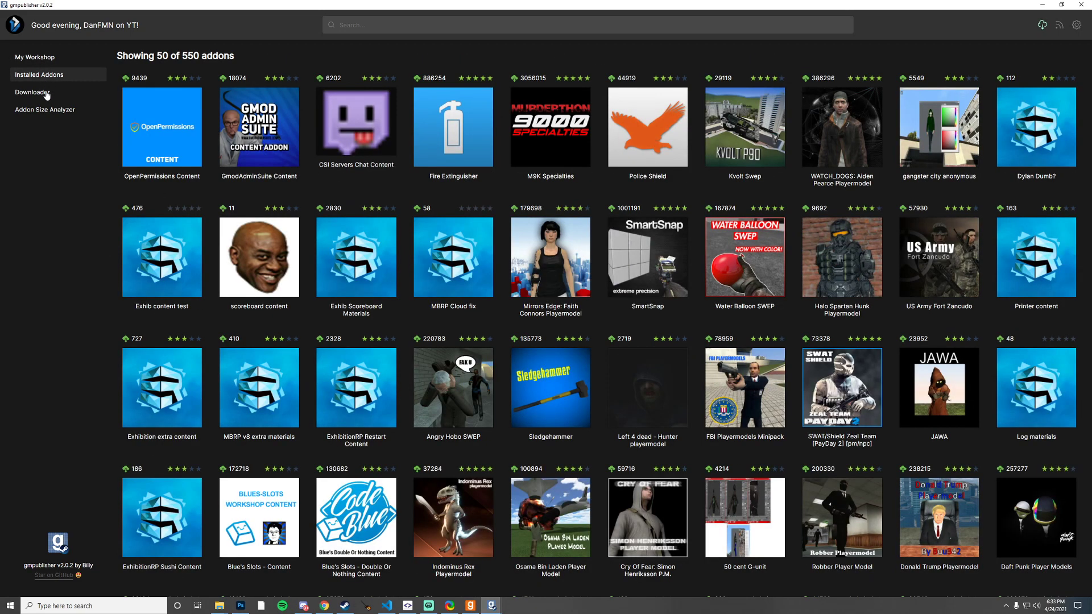
left_click(46, 93)
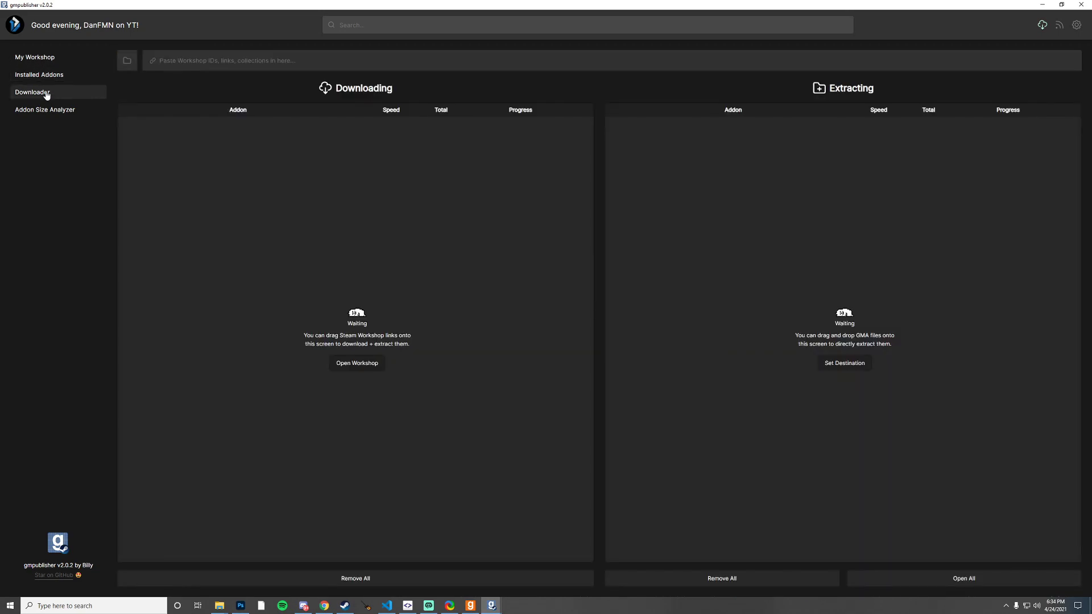
left_click(49, 111)
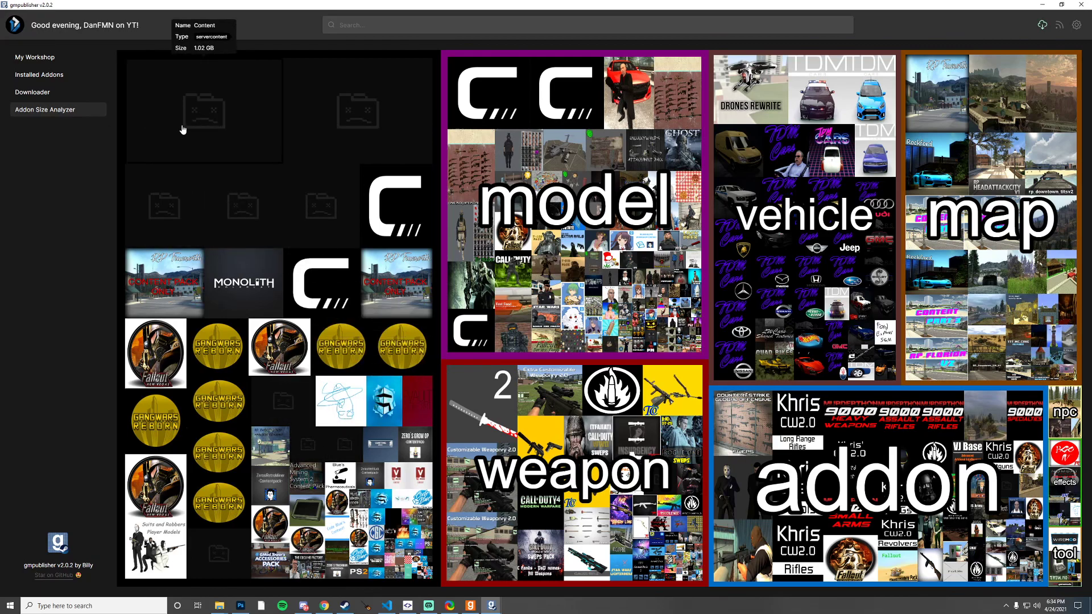
Step: Start publishing a new addon from My Workshop and use workshop-image.png from the gmpublisher folder as its icon
left_click(54, 59)
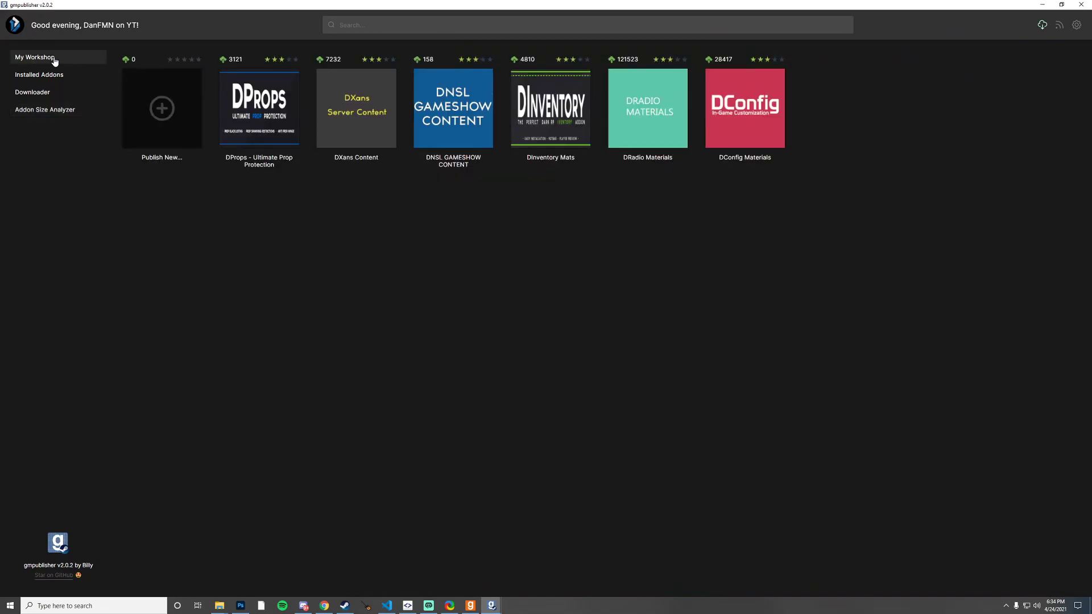
left_click(146, 105)
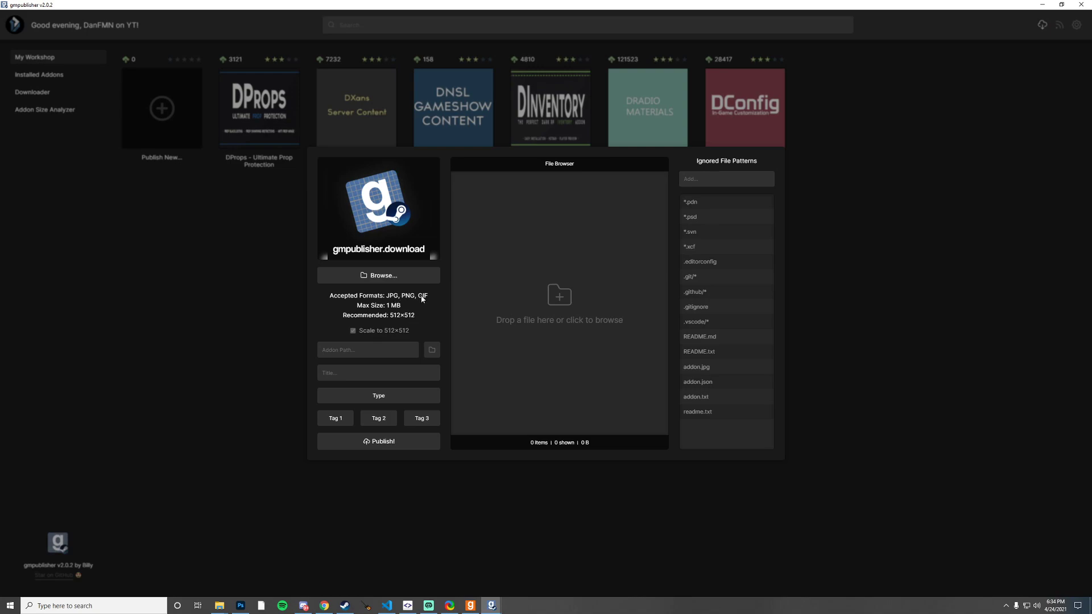
left_click(396, 278)
key("Return")
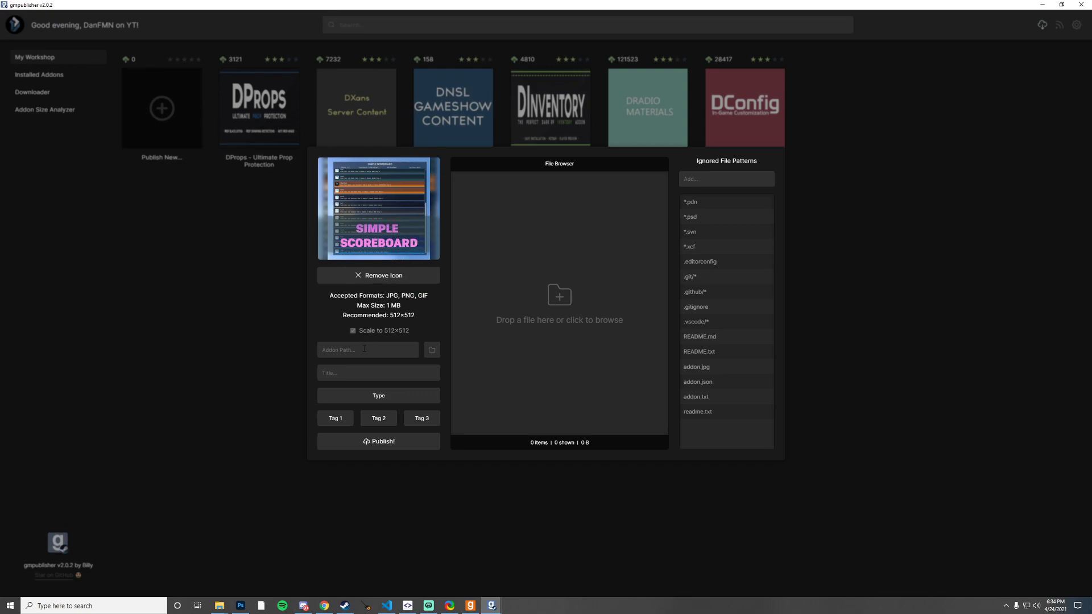
Step: Set the addon path to the simple-scoreboard folder under D:\jobtttserver\garrysmod\addons
left_click(431, 353)
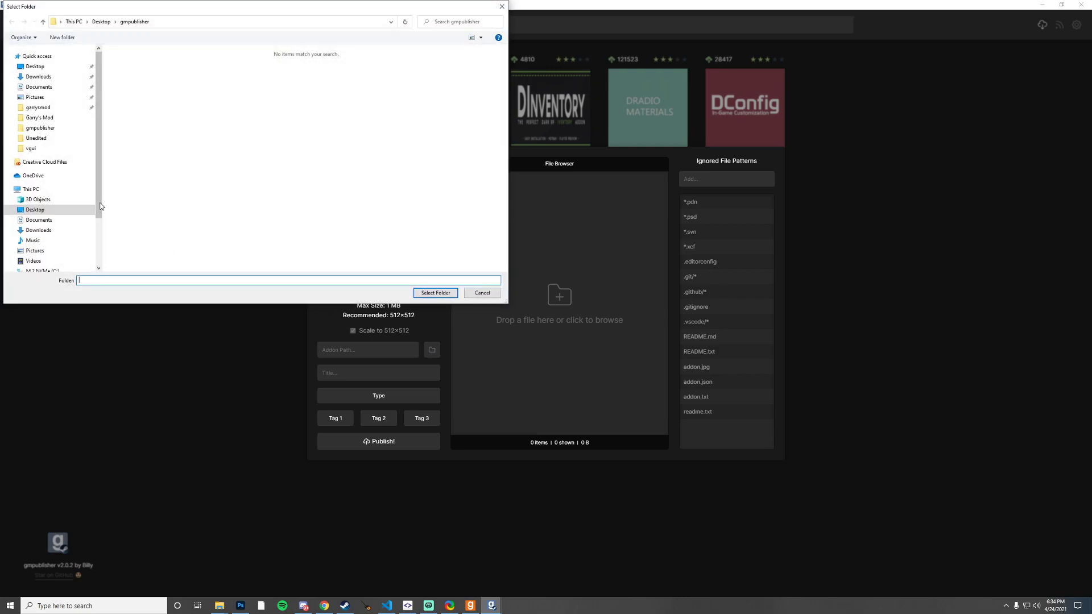
left_click(100, 249)
left_click(57, 213)
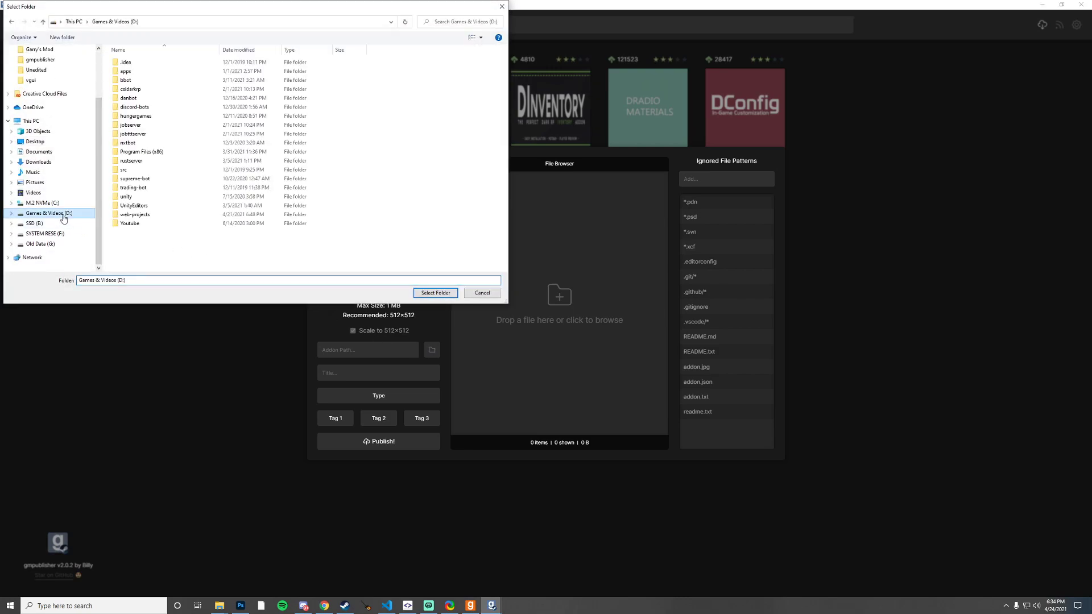
double_click(132, 134)
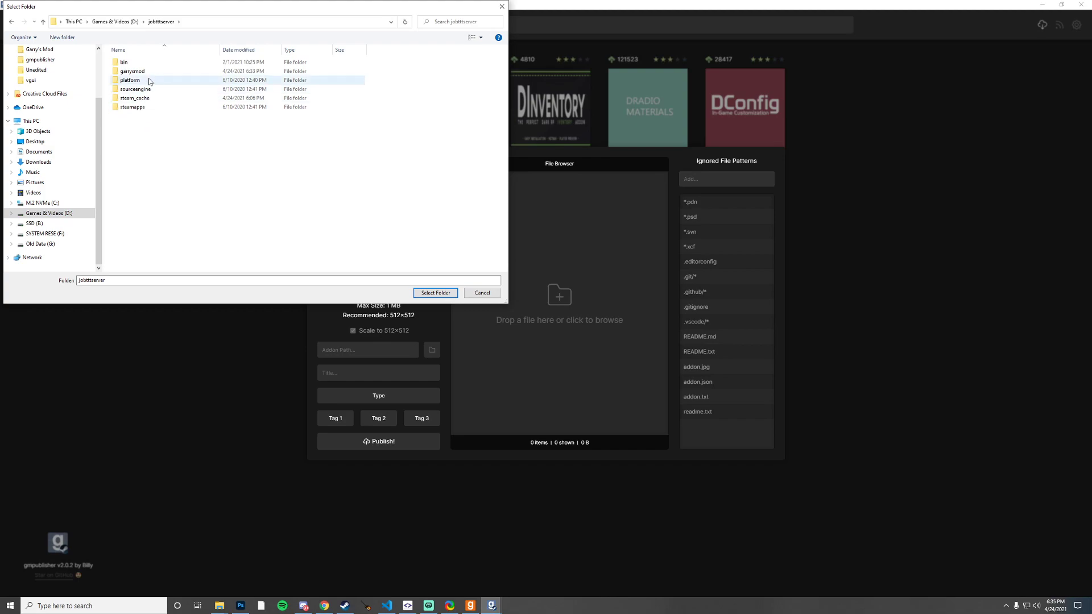
left_click(148, 71)
double_click(139, 71)
double_click(171, 152)
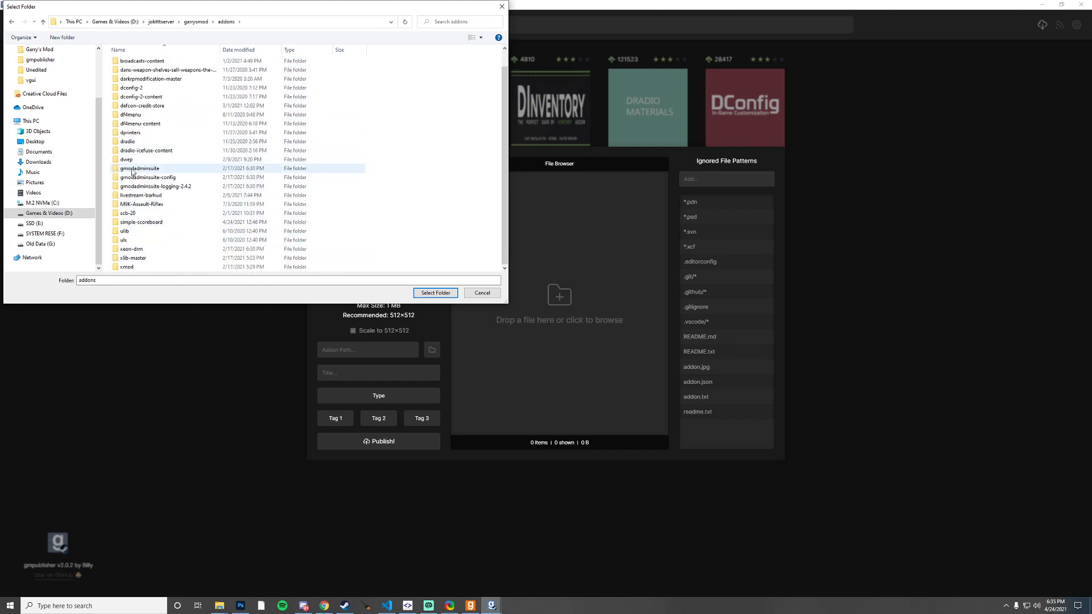
left_click(150, 223)
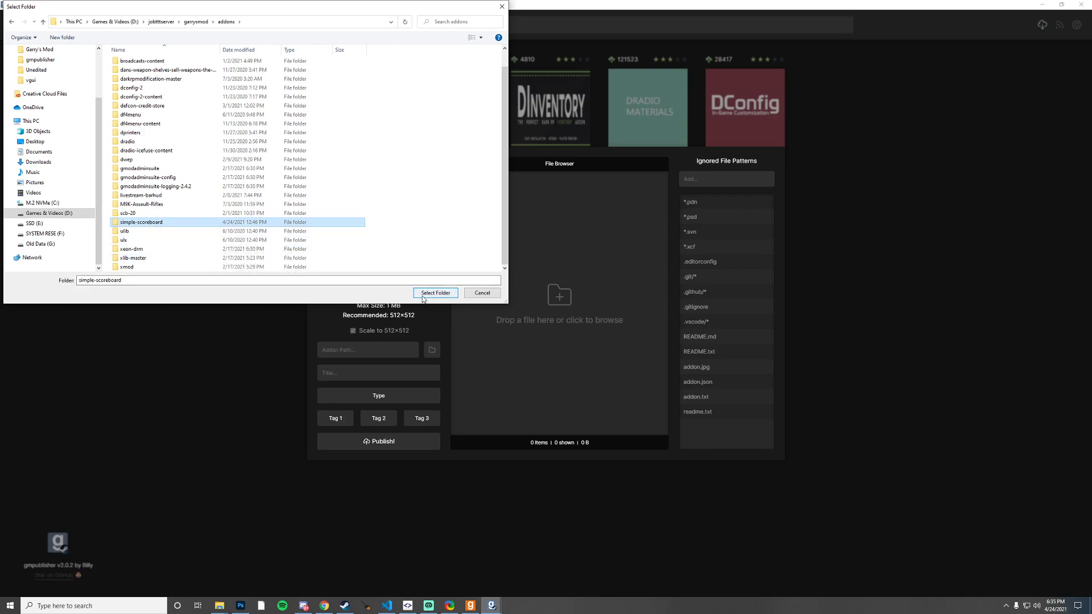
left_click(426, 293)
Step: Title the addon "DarkRP Simple Scoreboard", set its type to Server Content with the Roleplay tag, and publish it
left_click(366, 370)
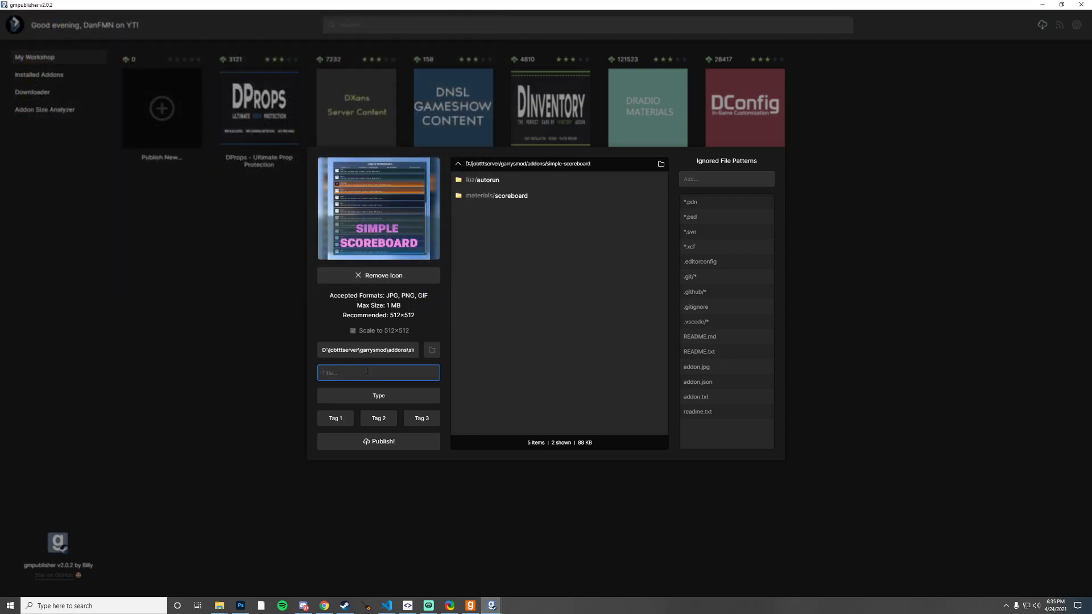
type("DarkRP Simple Scoreboard")
left_click(378, 401)
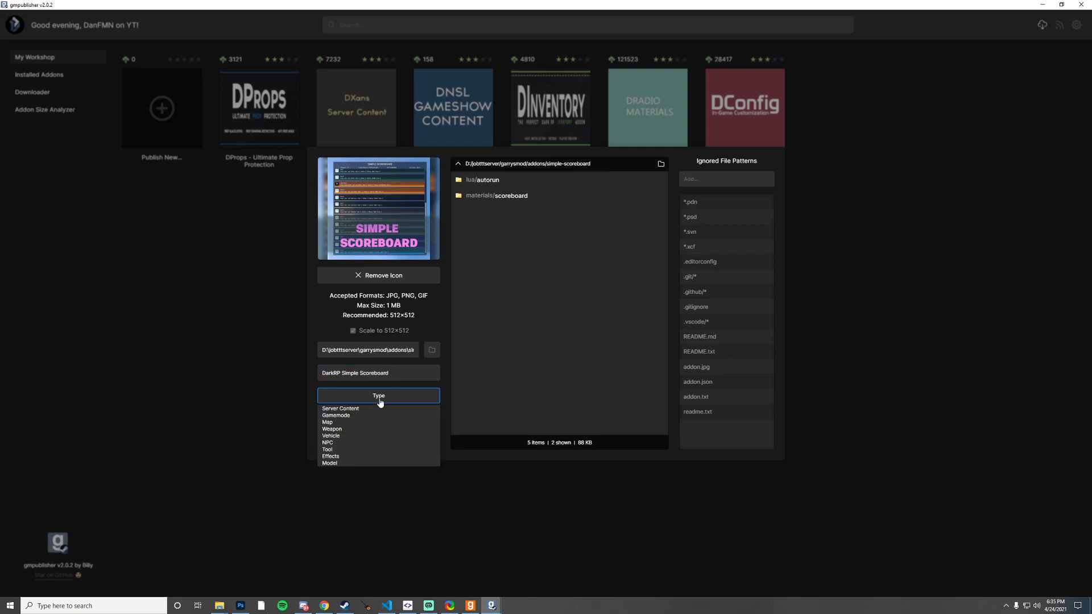
left_click(358, 409)
left_click(348, 419)
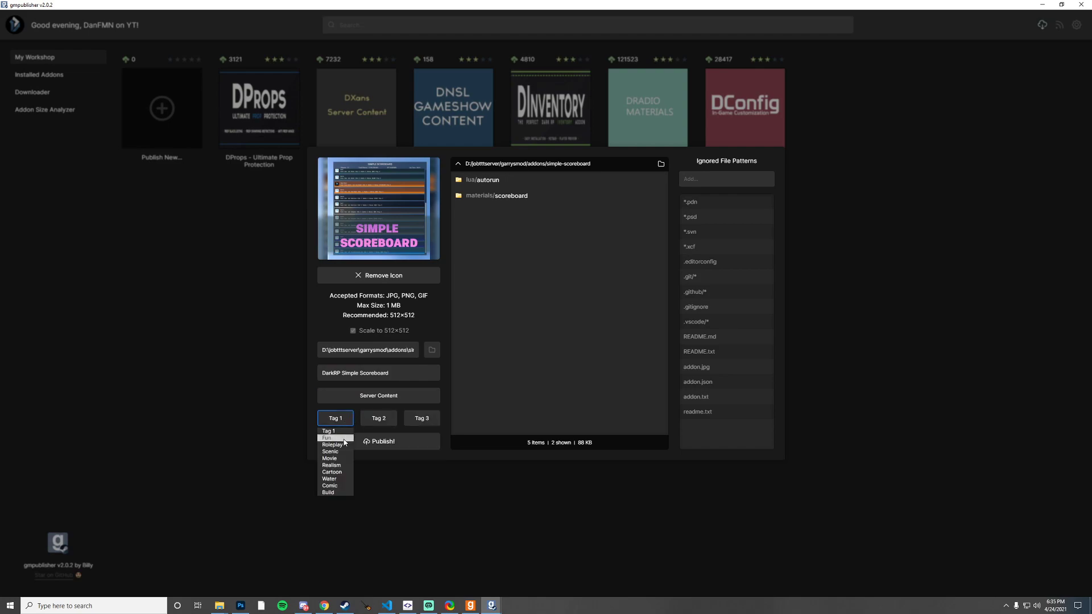
left_click(343, 445)
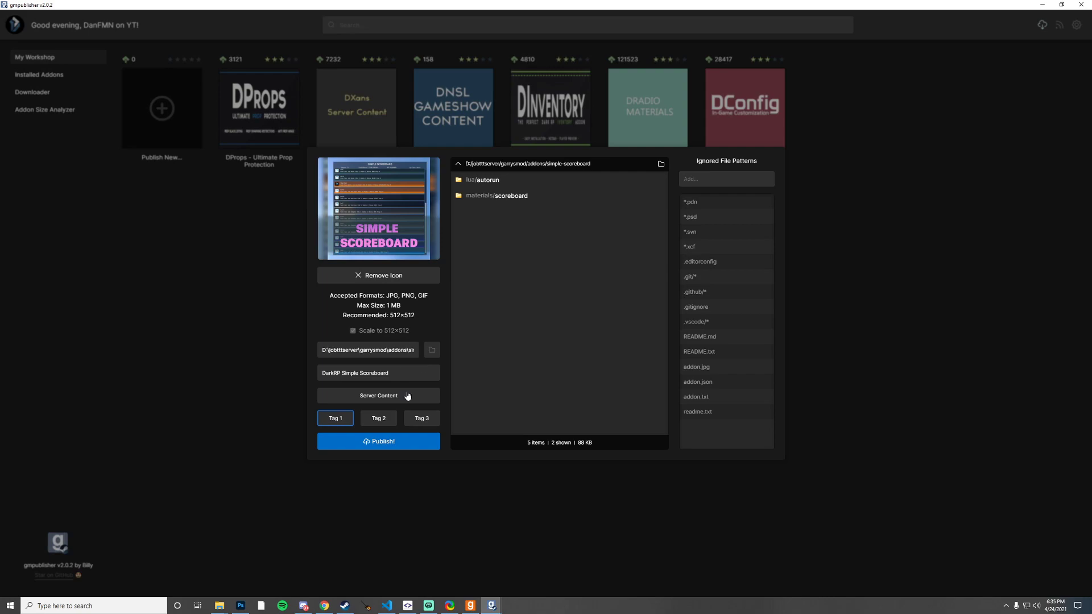
left_click(402, 443)
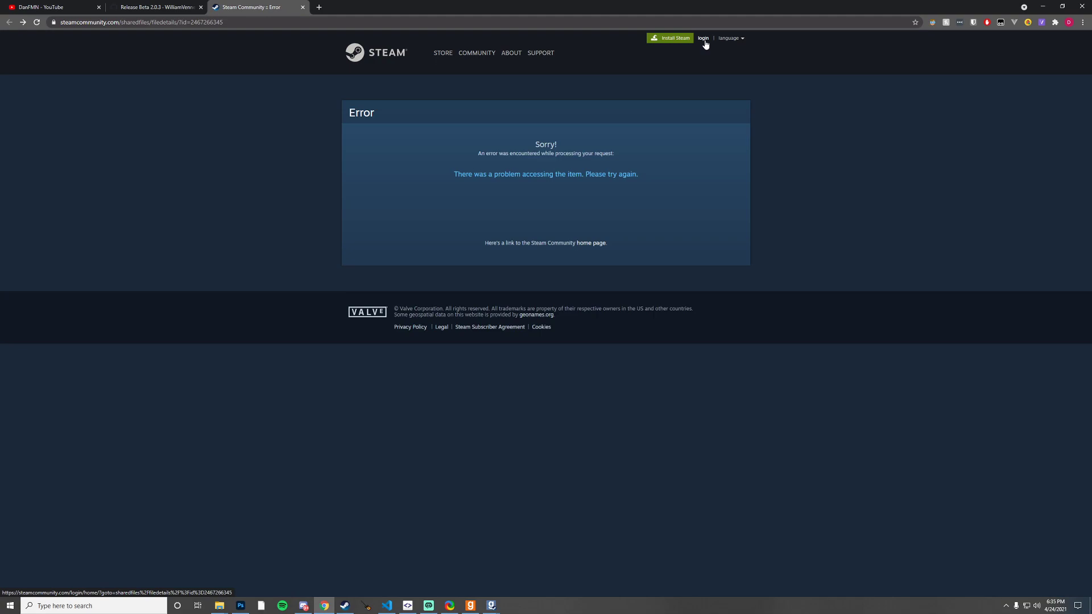
Step: Reload the published addon's Steam Workshop page and open its title and description for editing
key("F5")
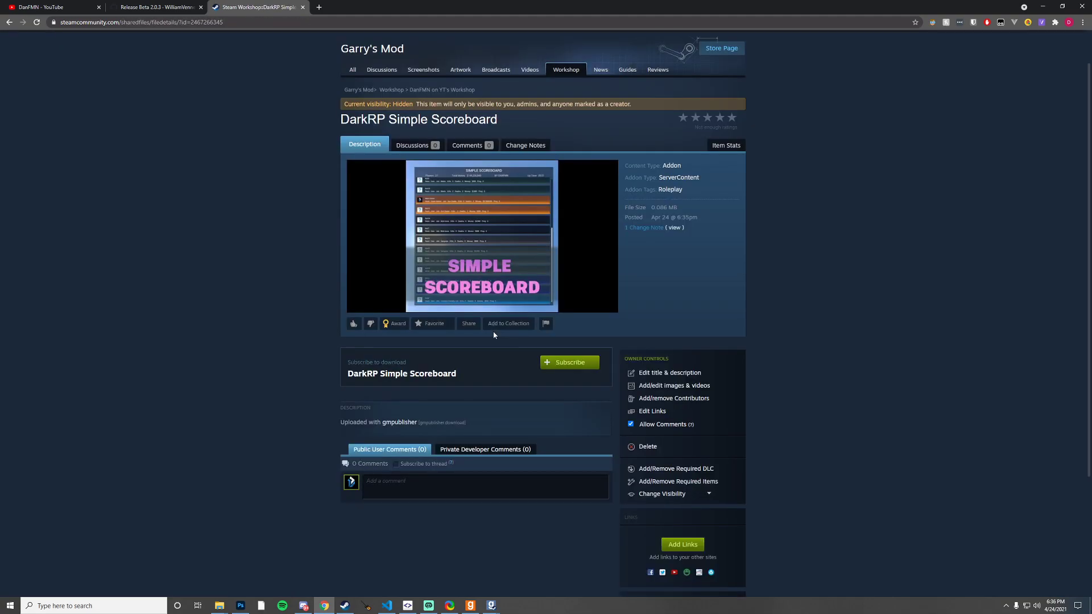
left_click(686, 378)
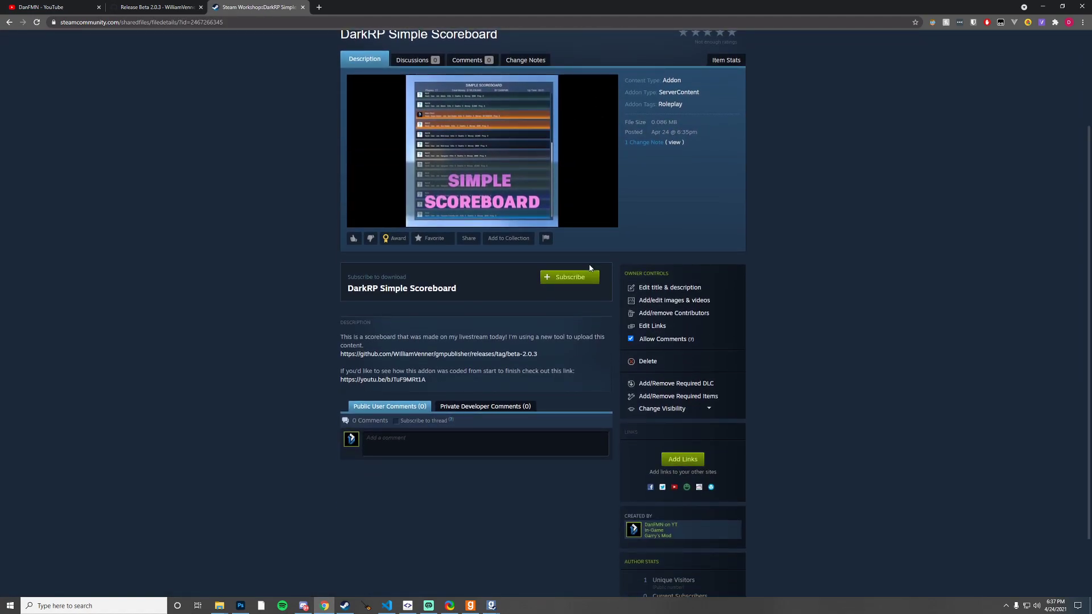
scroll(617, 264, "down", 2)
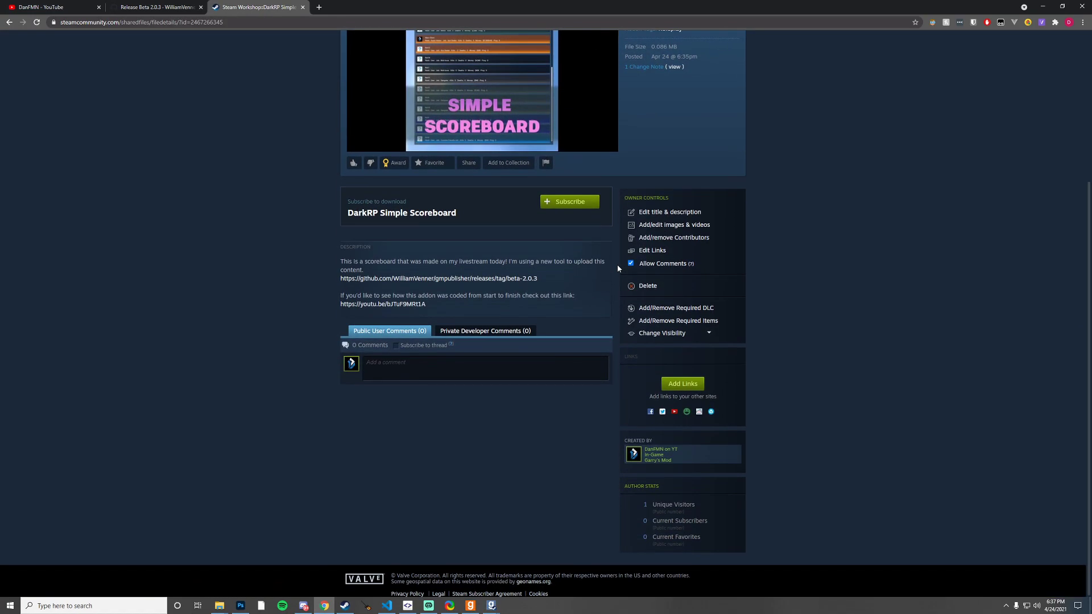
left_click(688, 385)
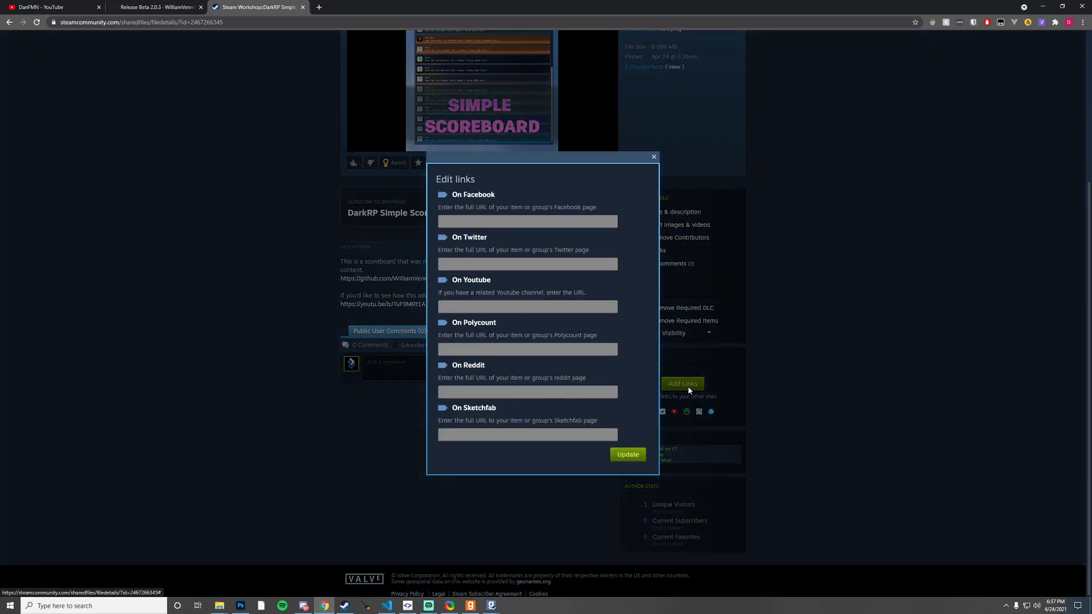
left_click(486, 310)
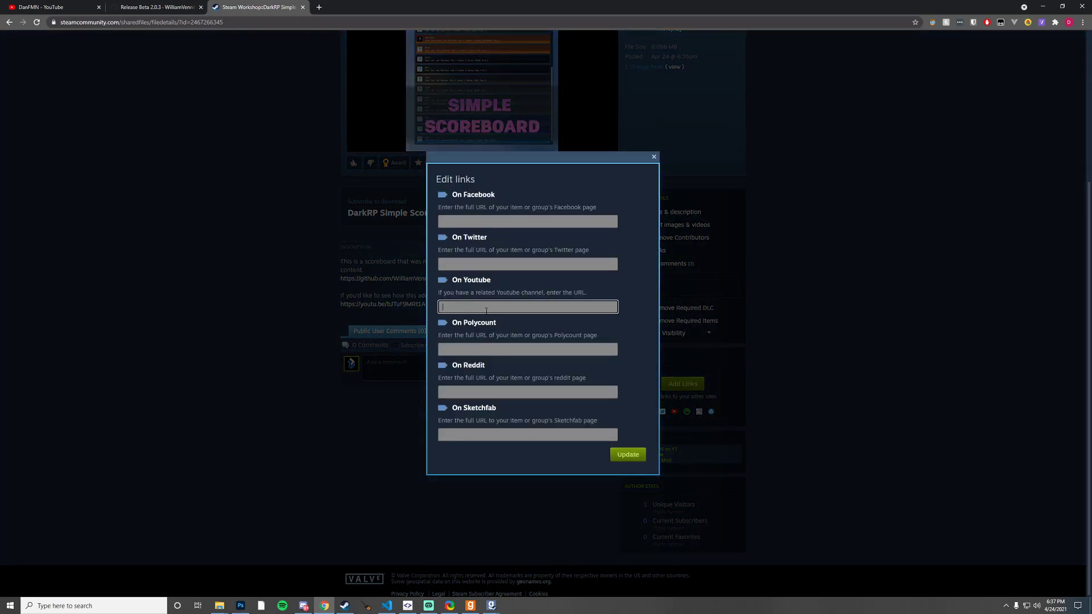
type("https://youtube/.com/danfmn")
left_click(622, 452)
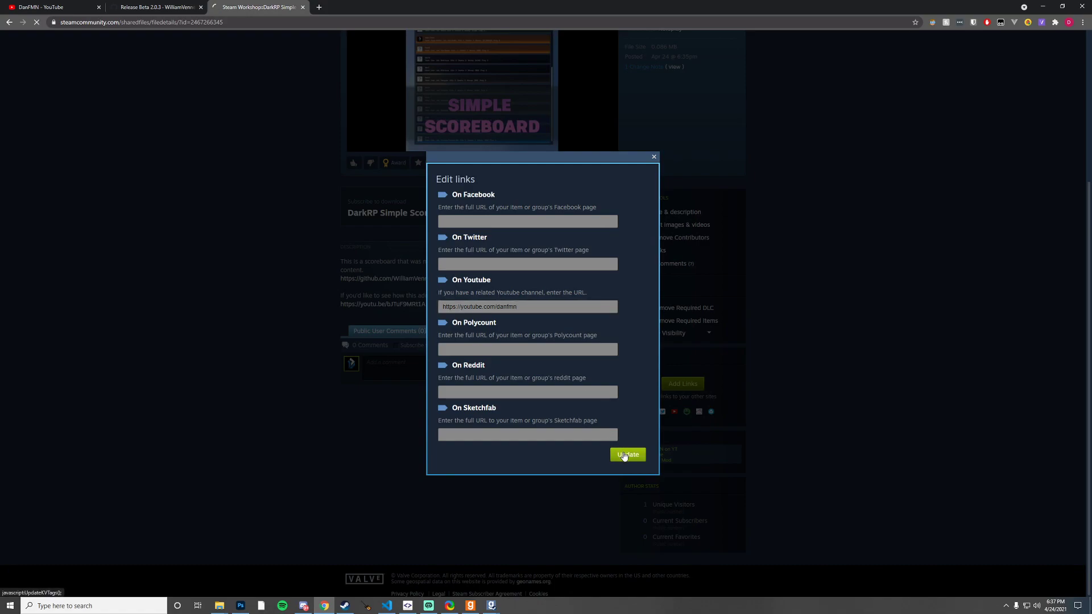
Step: Change the DarkRP Simple Scoreboard item's visibility to Public
scroll(616, 436, "down", 3)
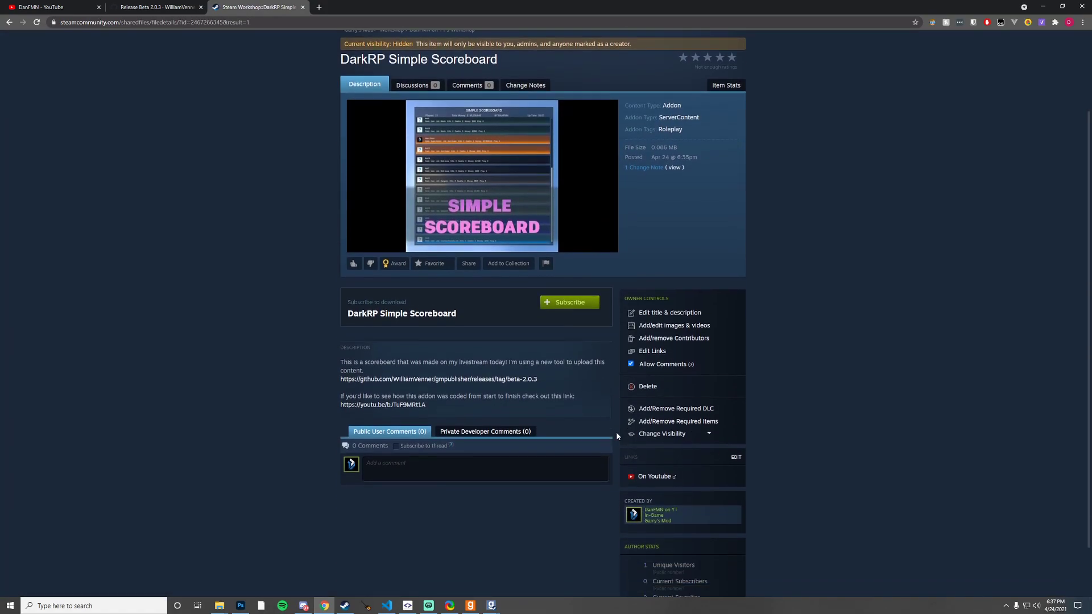
scroll(617, 436, "up", 2)
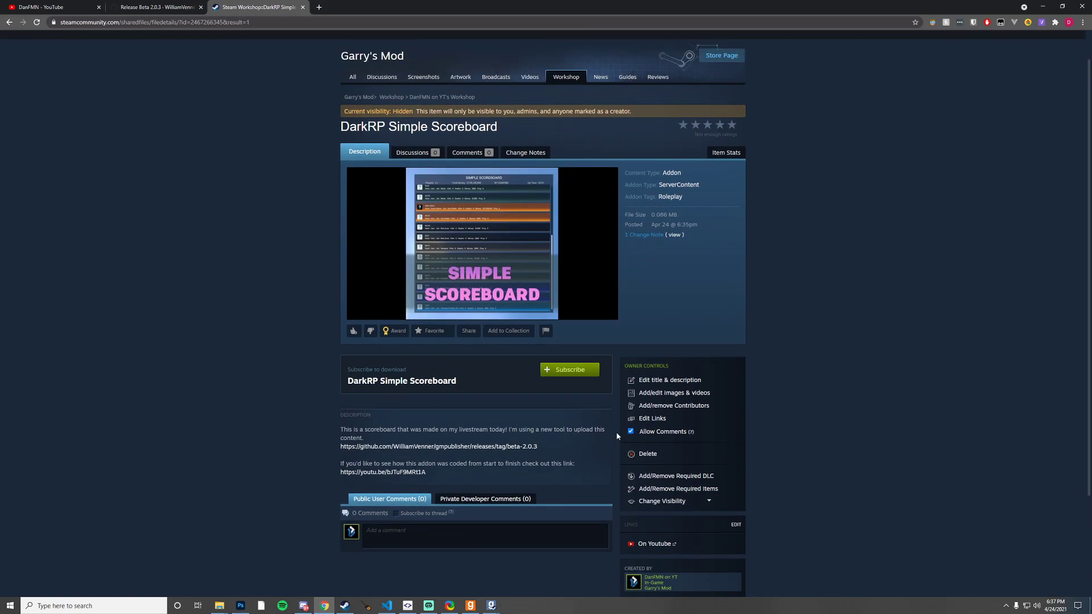
scroll(617, 436, "down", 2)
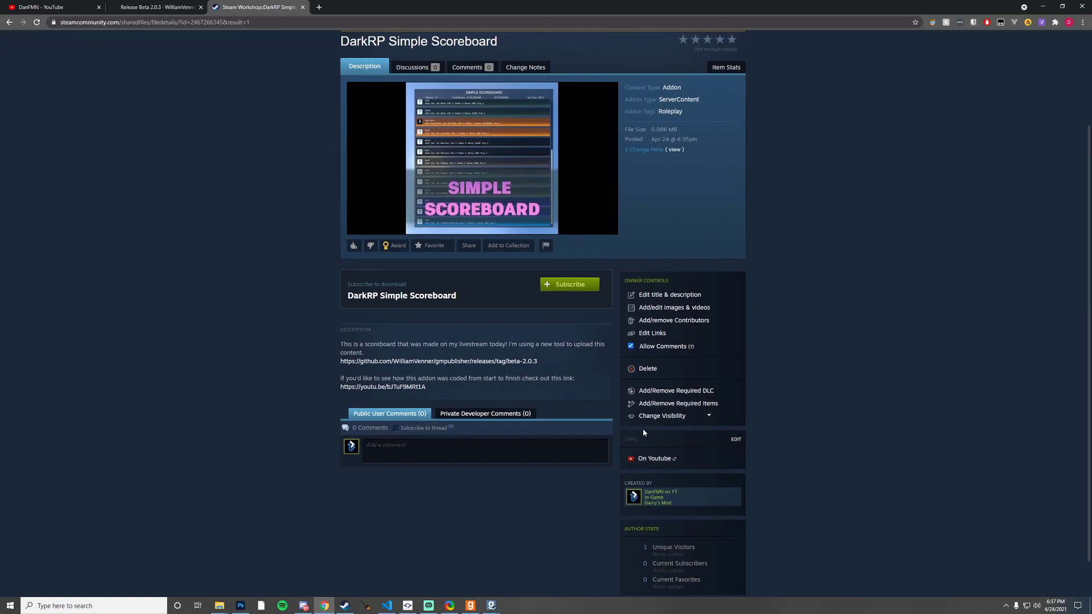
left_click(659, 417)
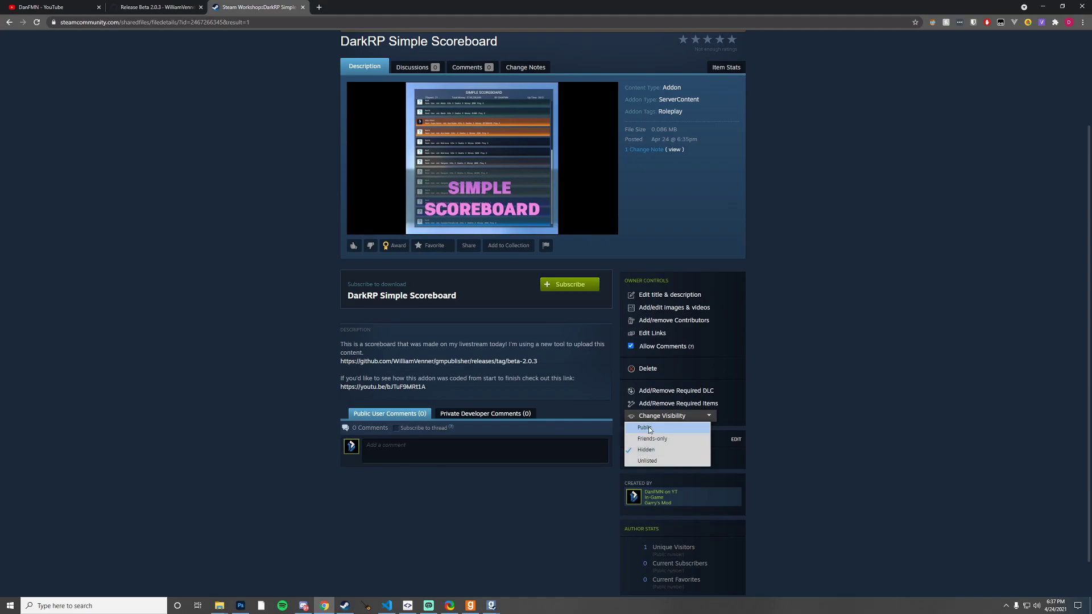
left_click(649, 428)
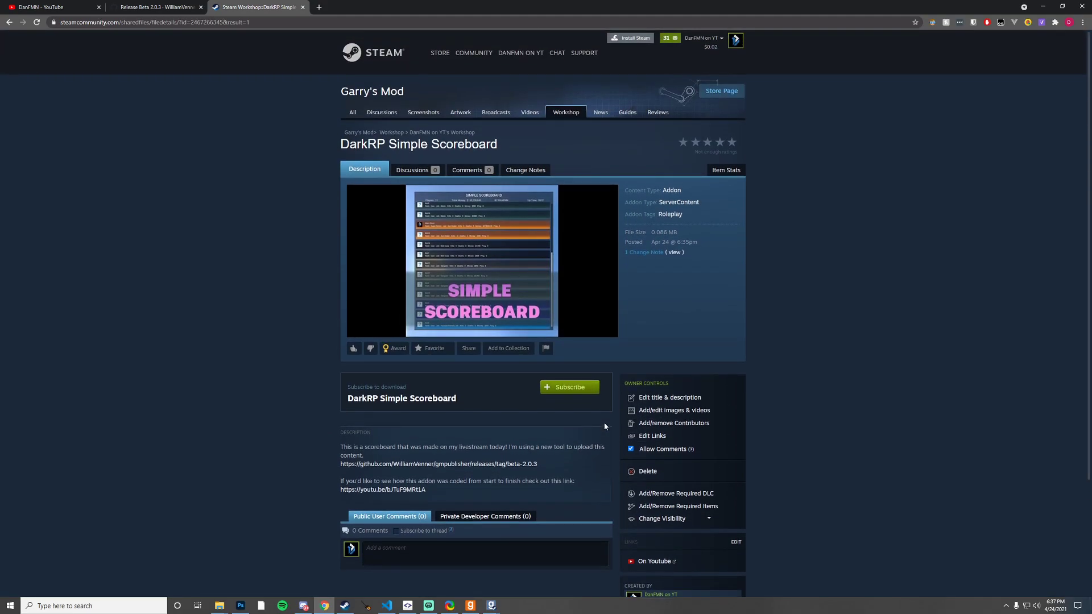